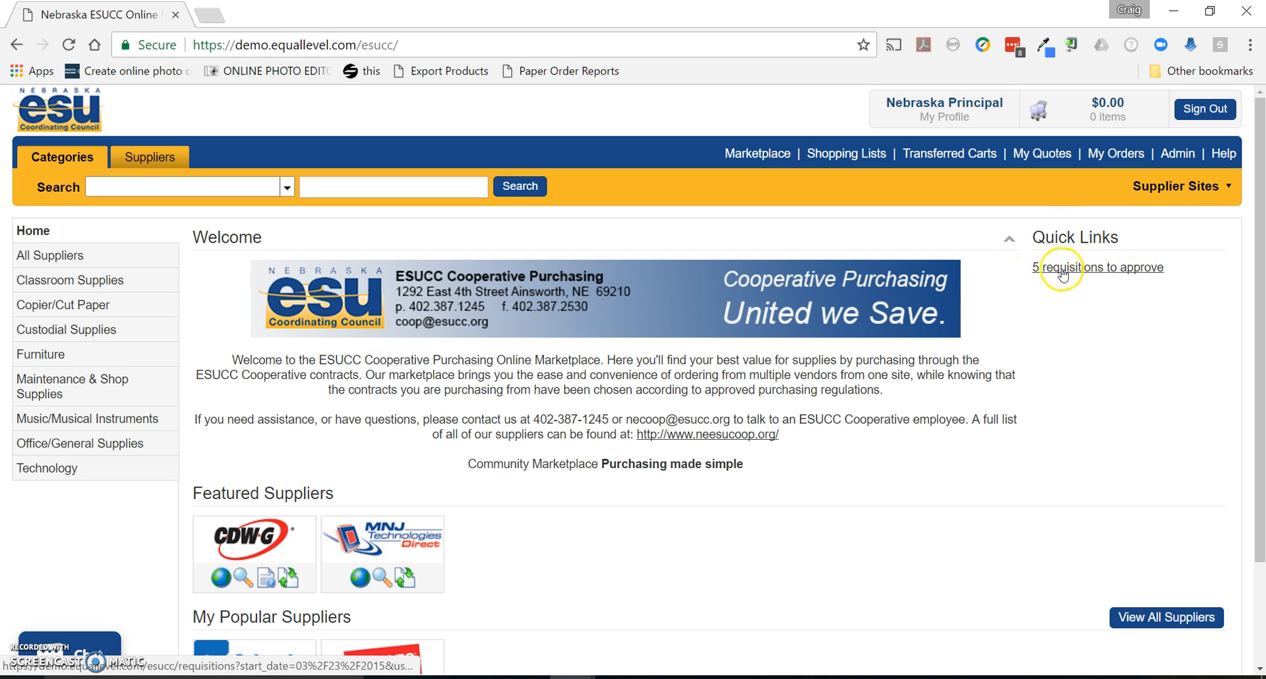
Open the six-item cart requisition for editing from the list of requisitions awaiting approval.
{"action": "left_click", "coordinate": [1139, 278]}
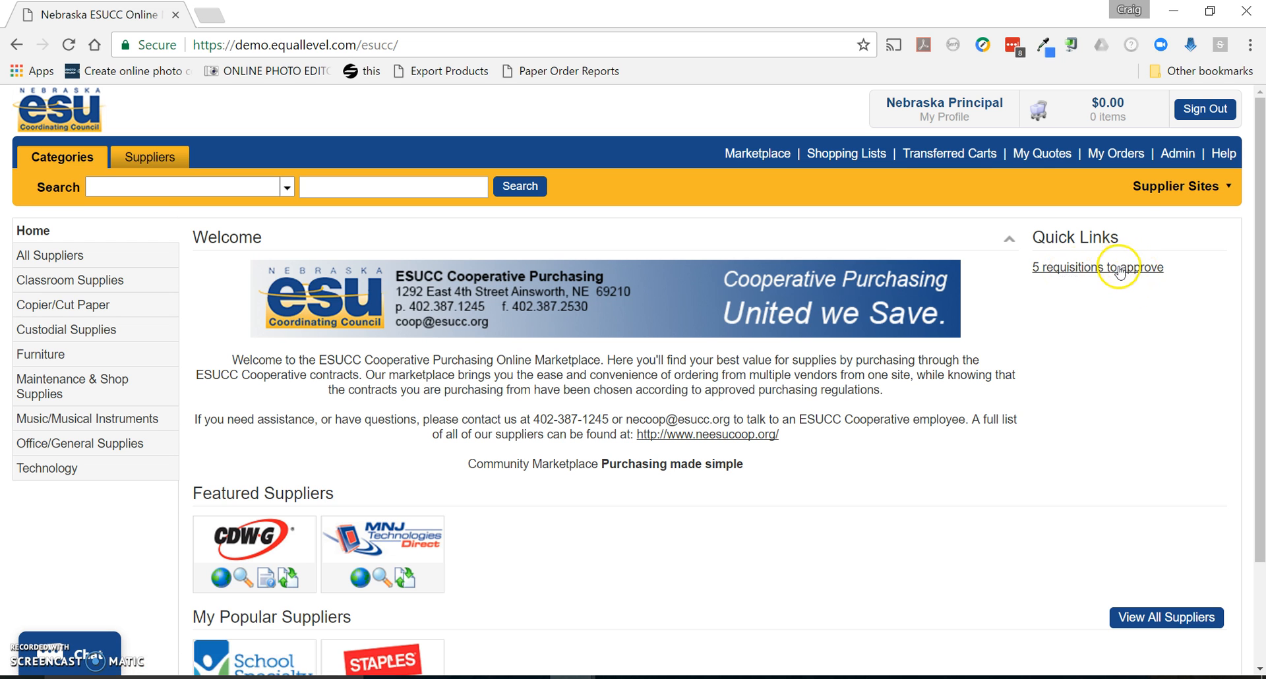
{"action": "left_click", "coordinate": [1119, 267]}
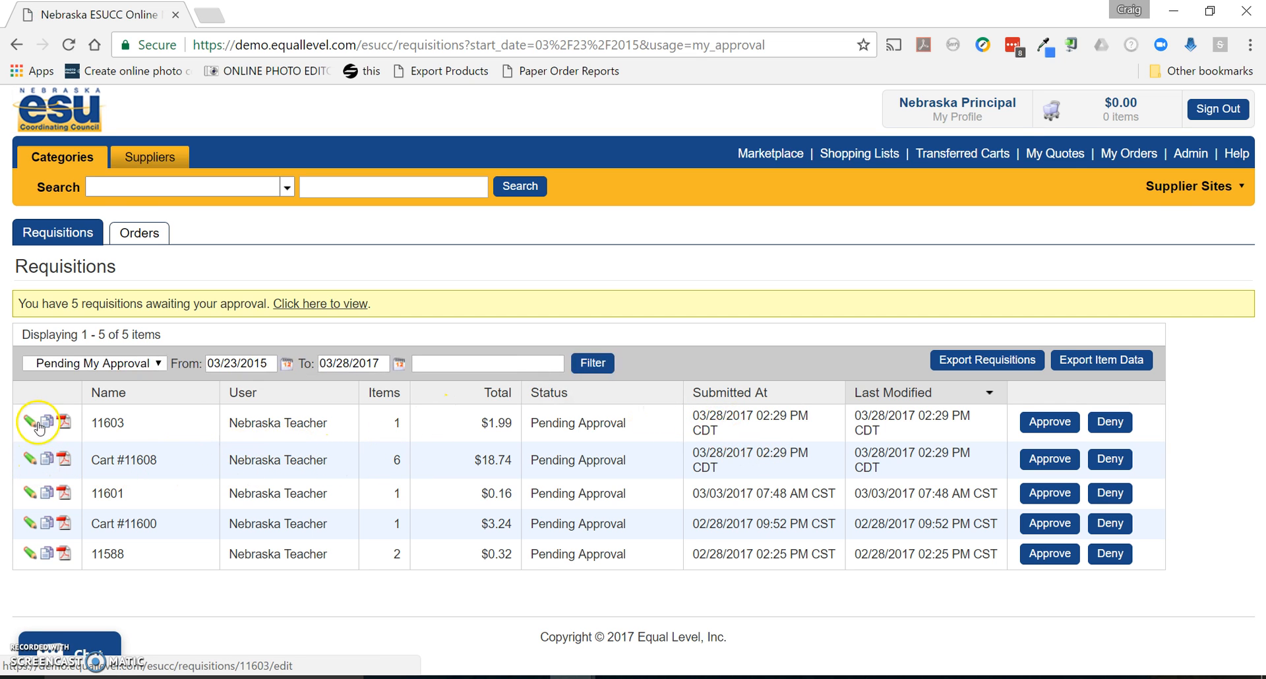
{"action": "left_click", "coordinate": [29, 459]}
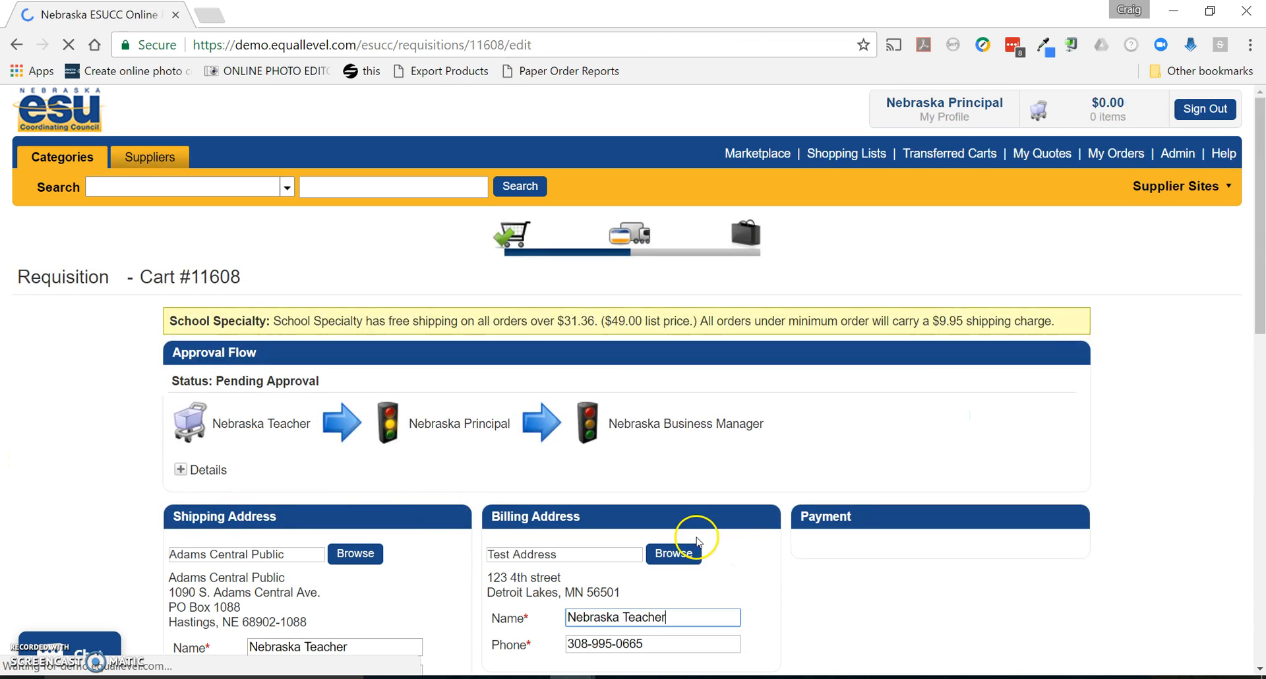
Remove the MultiSand Clamp & Sand Sanding Sheets from the requisition, commenting "We have these in storage, see" followed by the staff member's name.
{"action": "scroll", "coordinate": [692, 534], "scroll_direction": "down", "scroll_amount": 5}
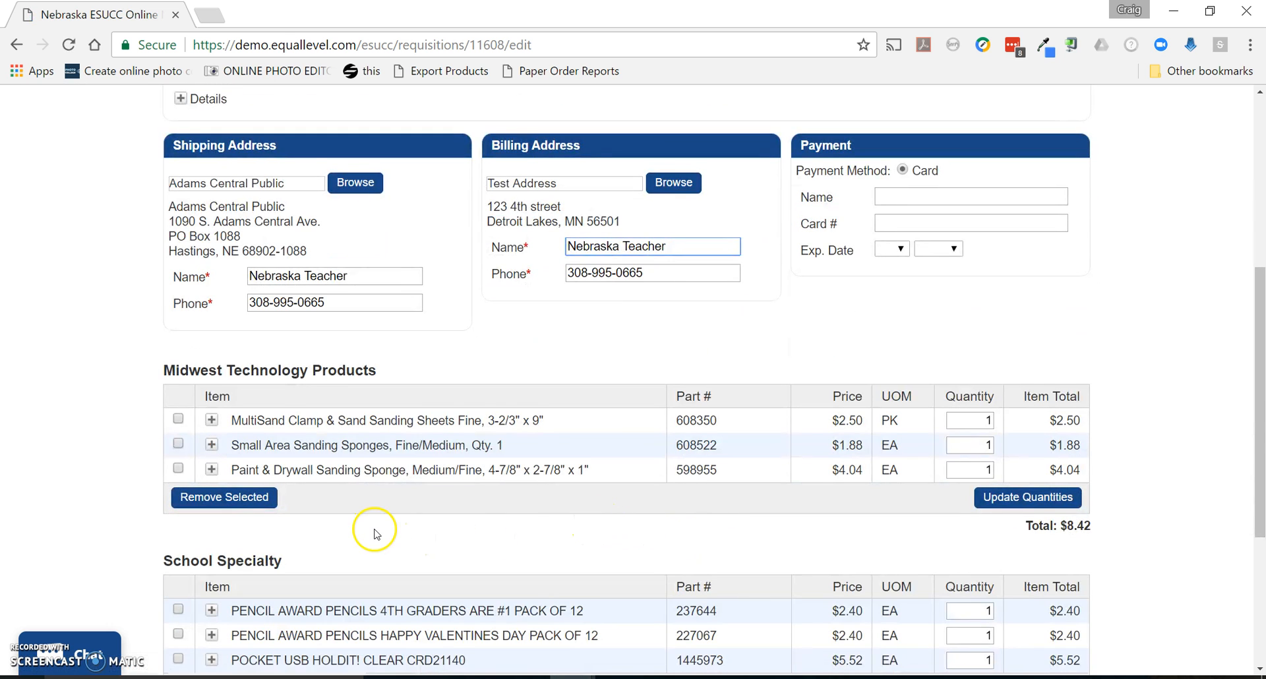
{"action": "scroll", "coordinate": [354, 518], "scroll_direction": "down", "scroll_amount": 1}
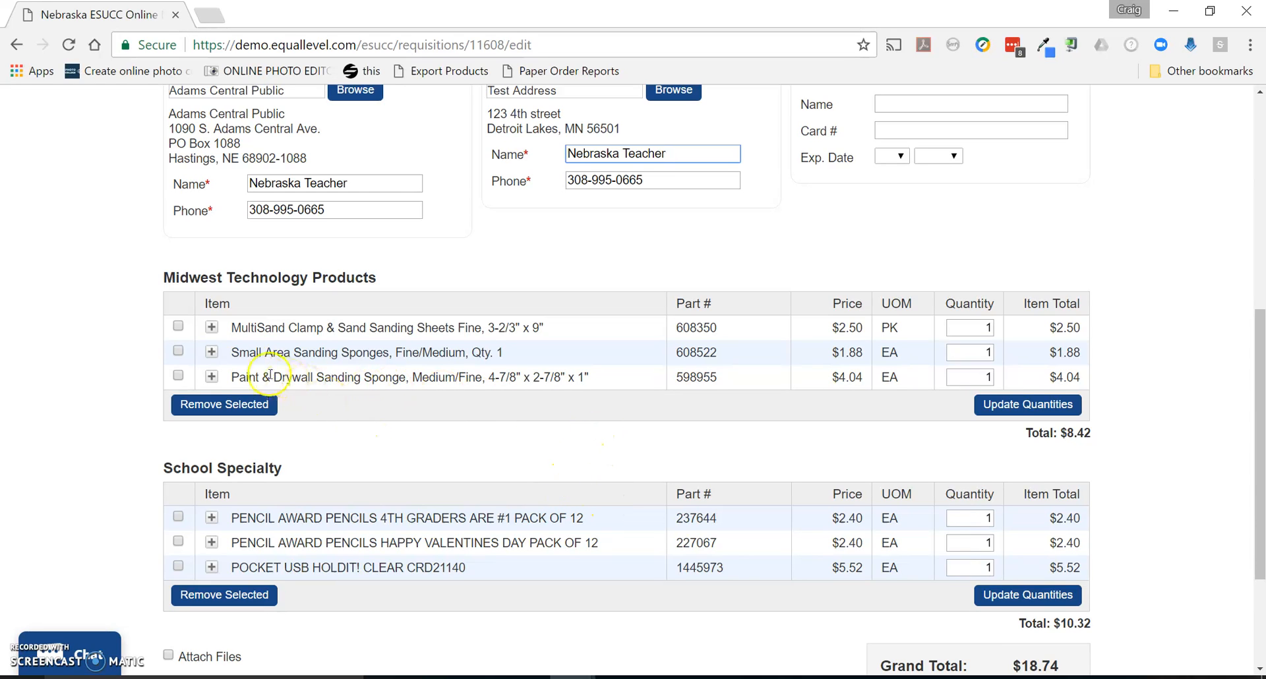
{"action": "left_click", "coordinate": [179, 327]}
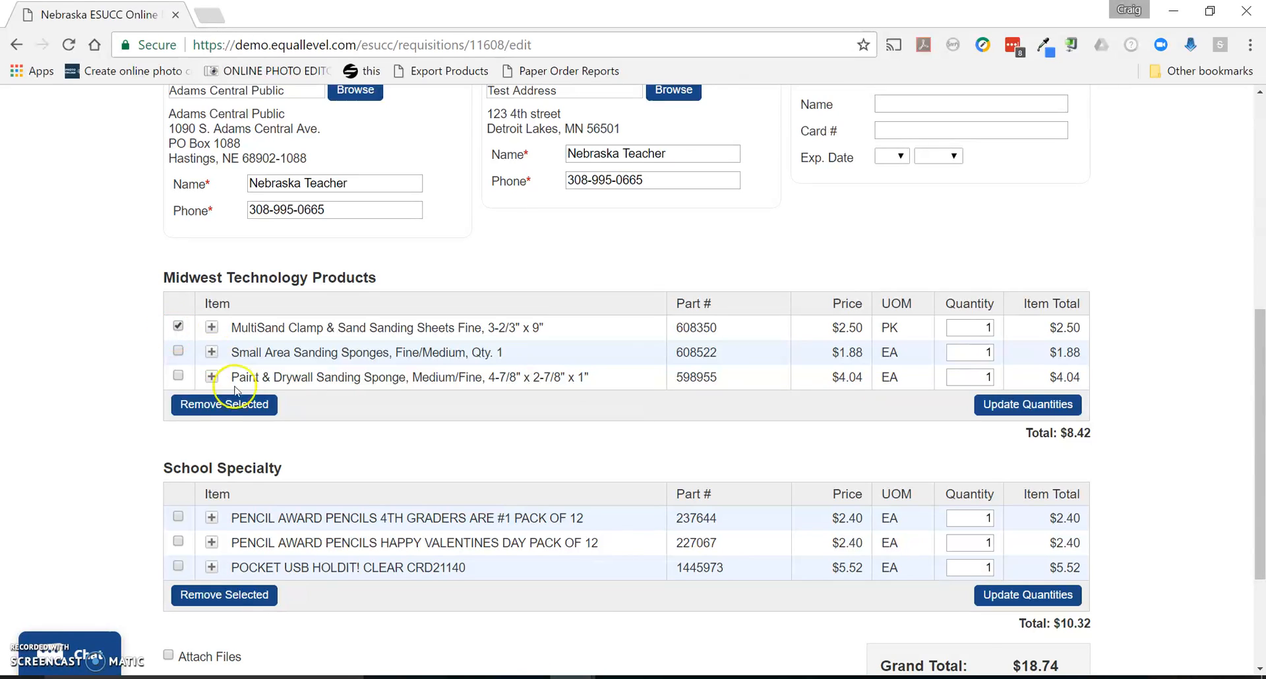
{"action": "left_click", "coordinate": [232, 414]}
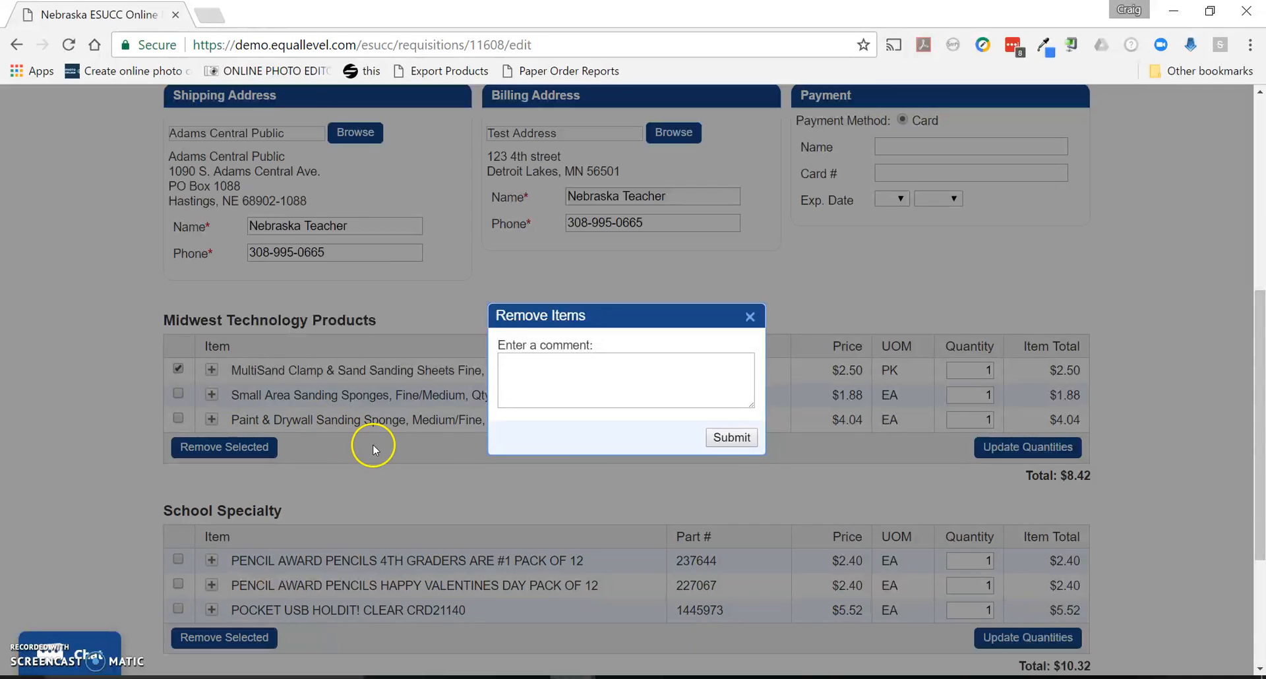
{"action": "left_click", "coordinate": [573, 385]}
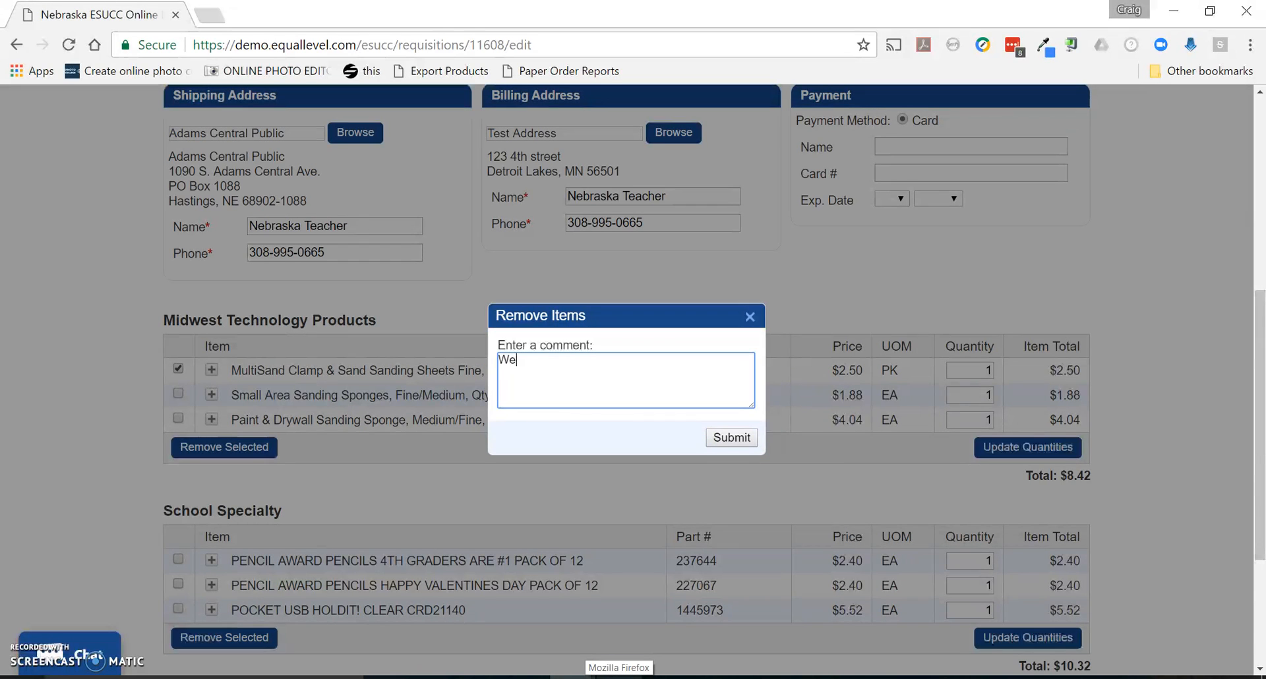
{"action": "type", "text": "We have te"}
{"action": "key", "text": "BackSpace"}
{"action": "type", "text": "hese in storage"}
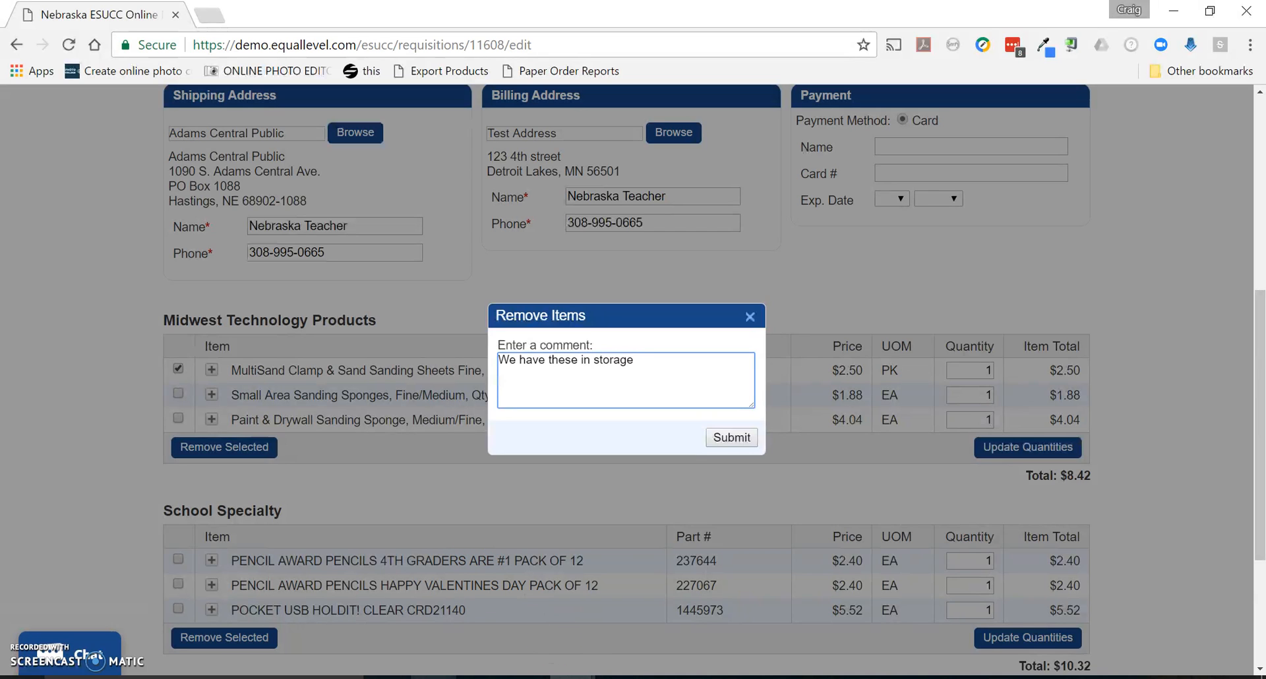
{"action": "type", "text": ", see Mr. Peterson"}
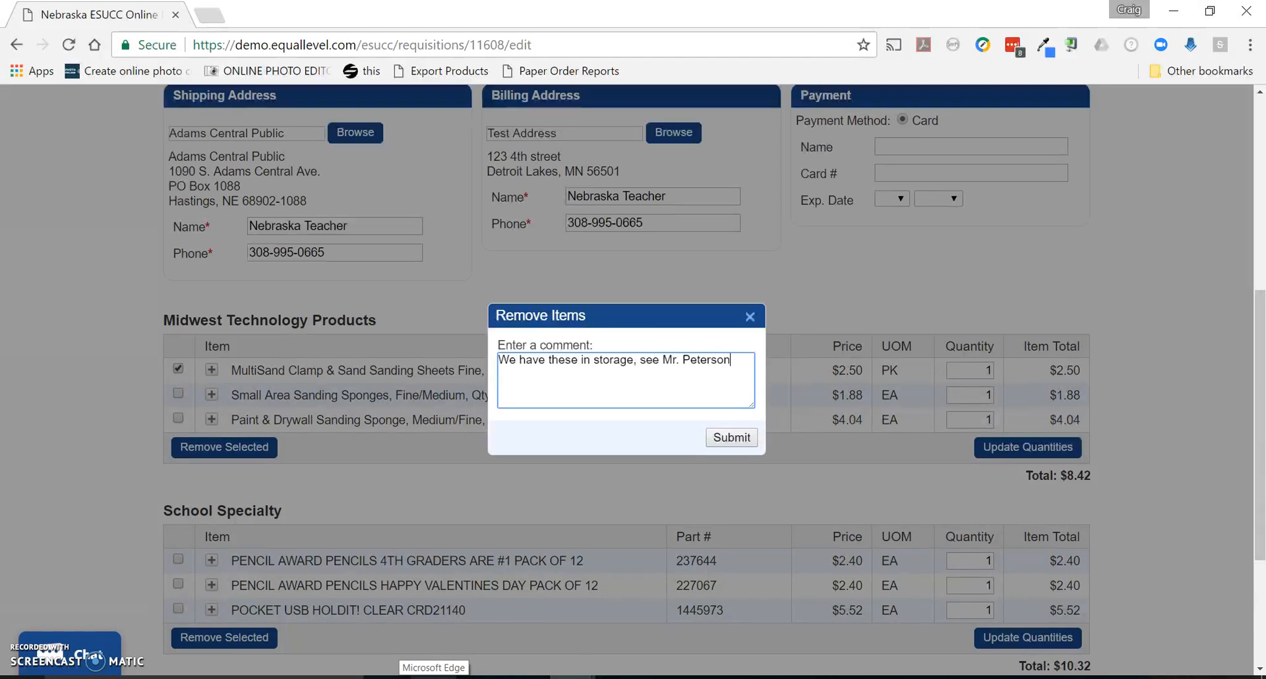
{"action": "left_click", "coordinate": [736, 443]}
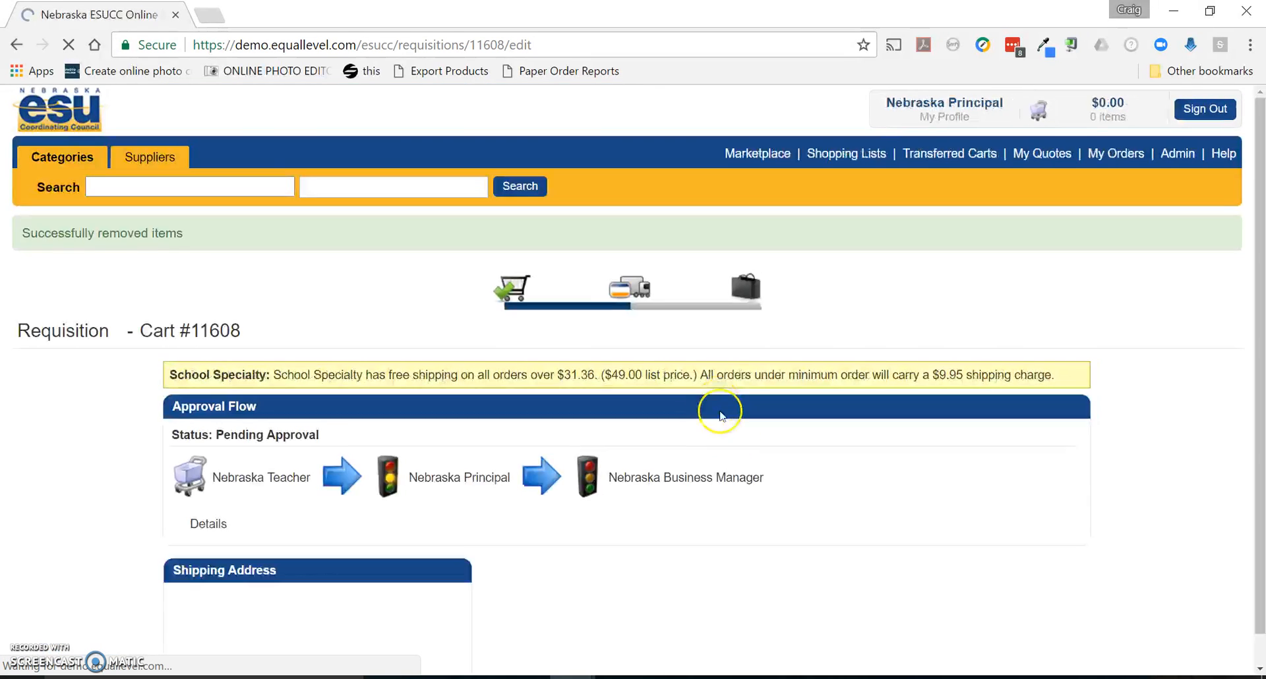
Remove the POCKET USB HOLDIT! CLEAR item from the School Specialty items with the comment "Over budget, this is not needed.".
{"action": "scroll", "coordinate": [658, 373], "scroll_direction": "down", "scroll_amount": 7}
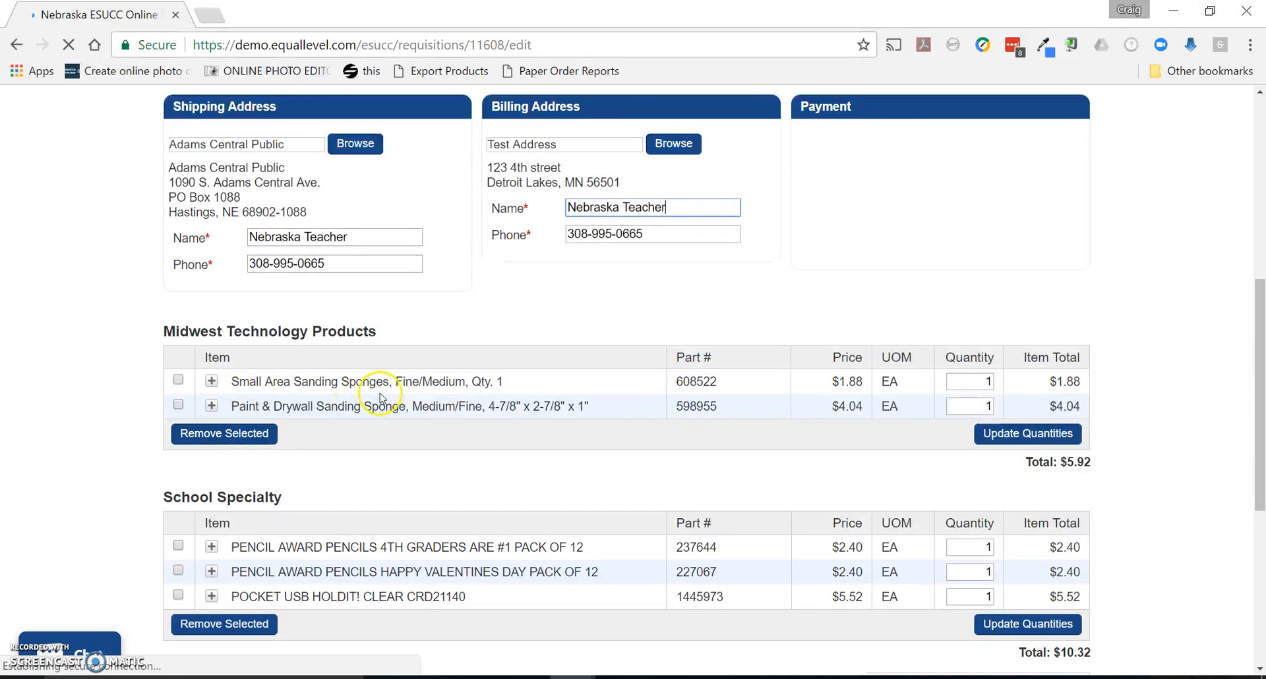
{"action": "scroll", "coordinate": [395, 399], "scroll_direction": "down", "scroll_amount": 3}
{"action": "left_click", "coordinate": [178, 384]}
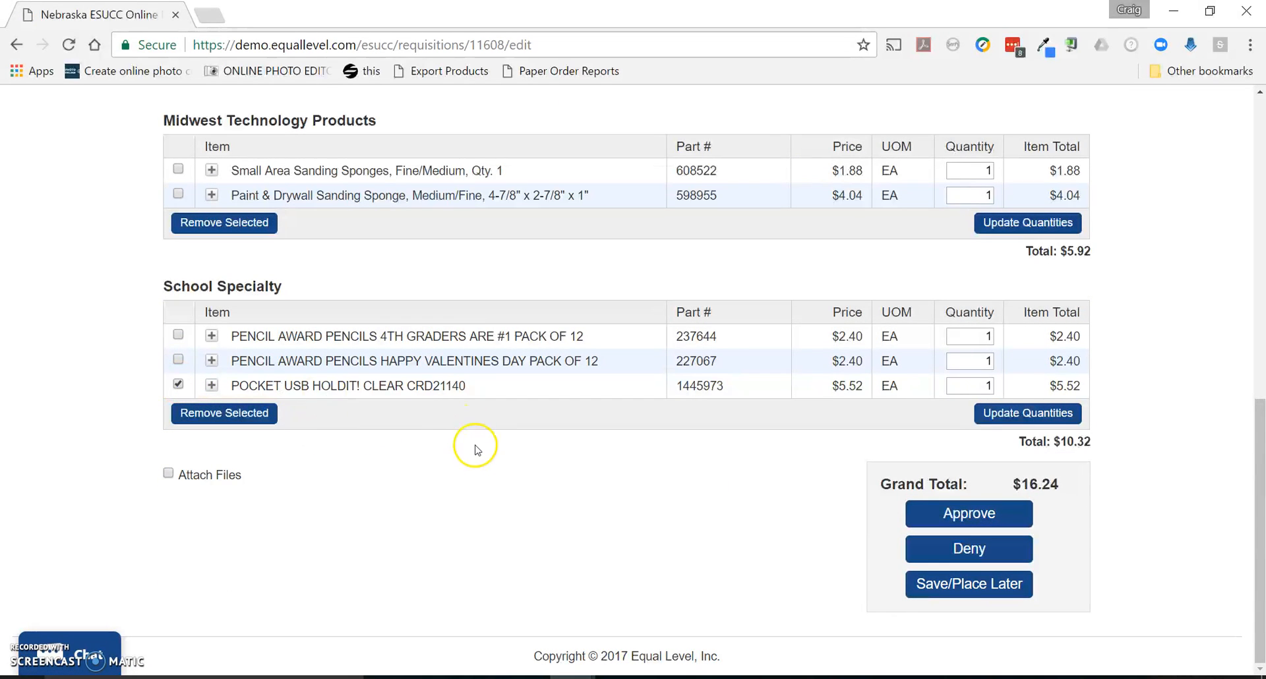
{"action": "left_click", "coordinate": [257, 424]}
{"action": "left_click", "coordinate": [619, 386]}
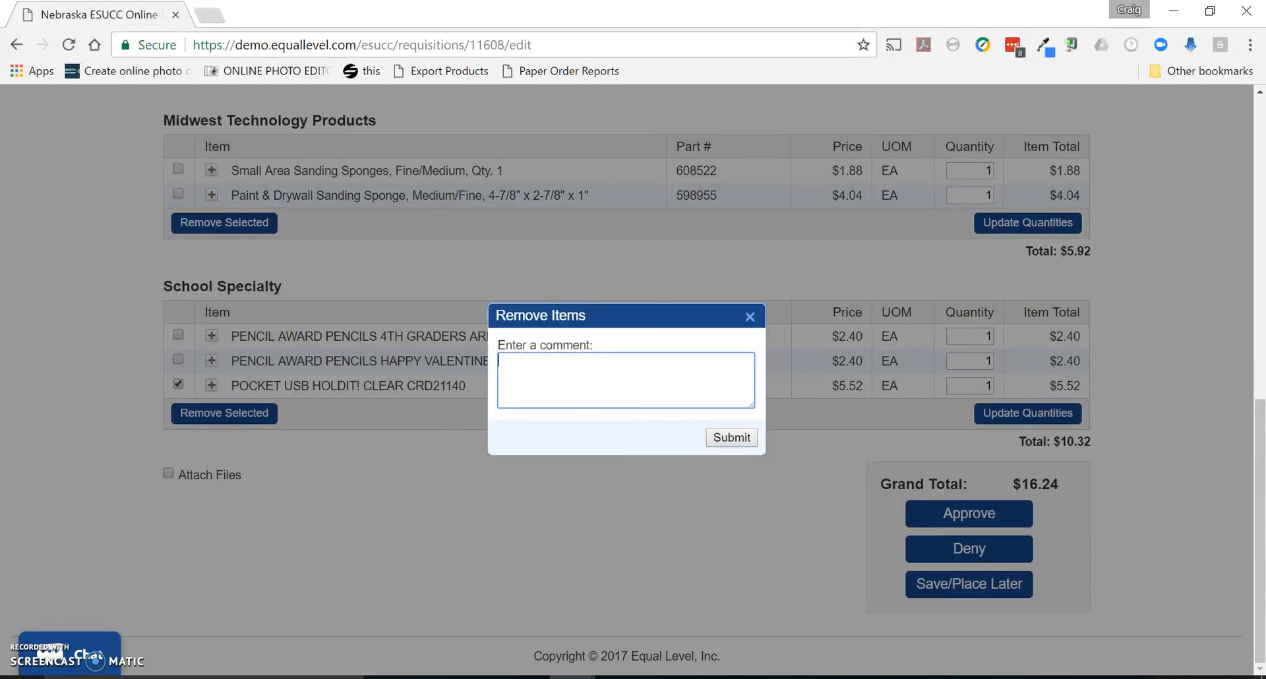
{"action": "mouse_move", "coordinate": [572, 677]}
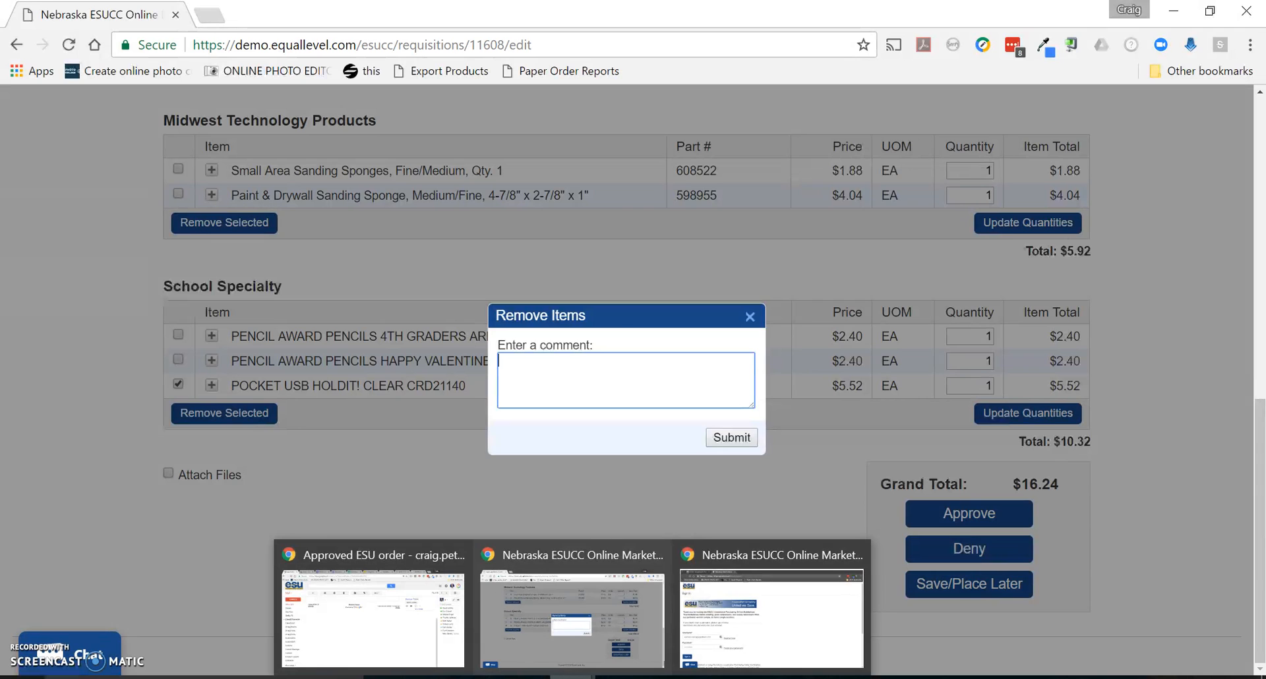
{"action": "type", "text": "vo"}
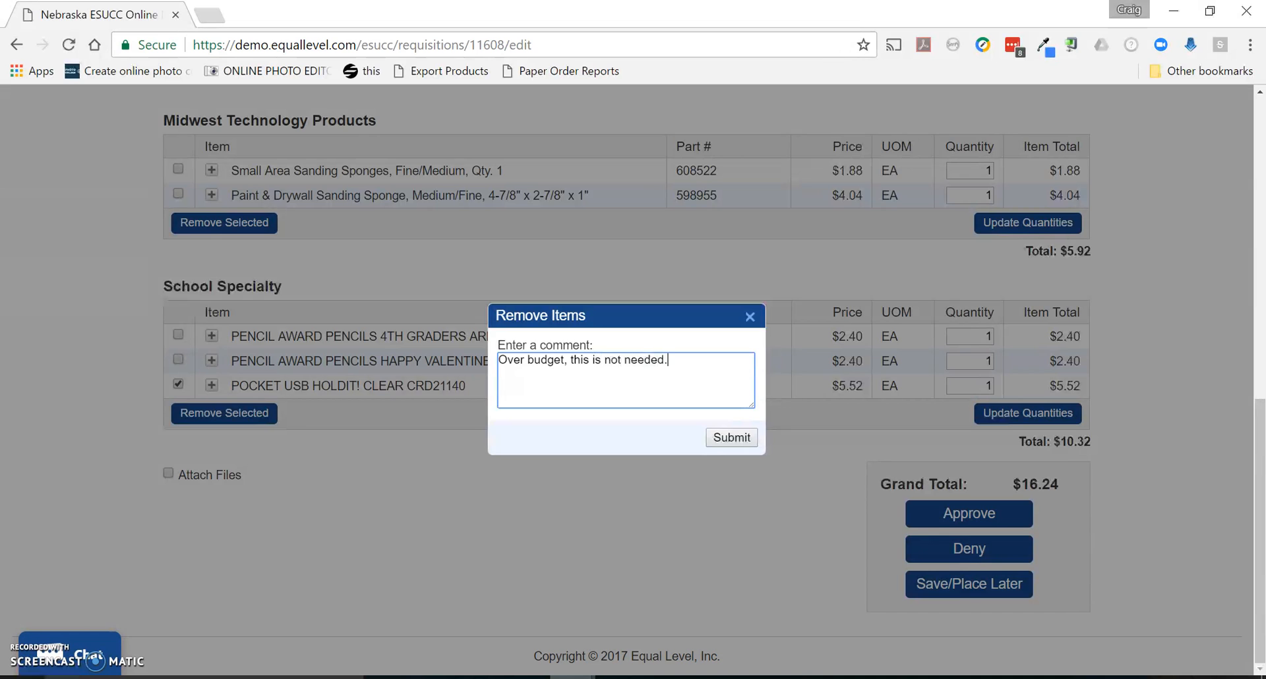
{"action": "left_click", "coordinate": [734, 439]}
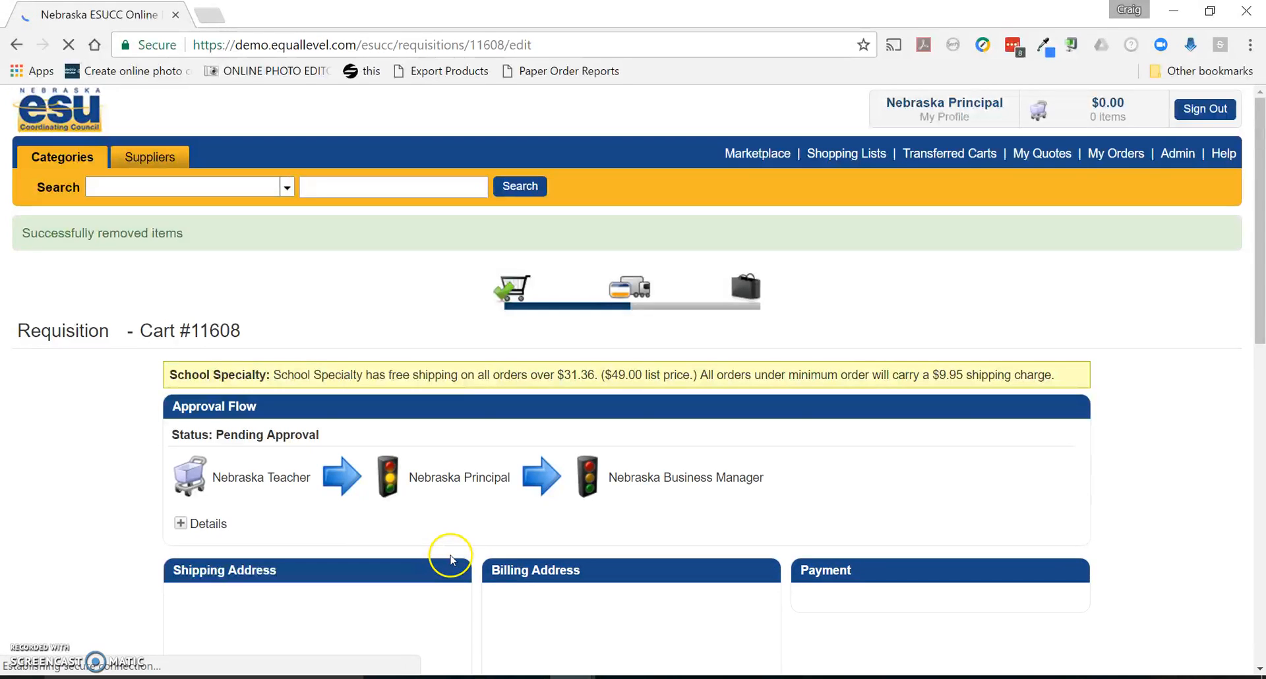
{"action": "scroll", "coordinate": [672, 537], "scroll_direction": "down", "scroll_amount": 3}
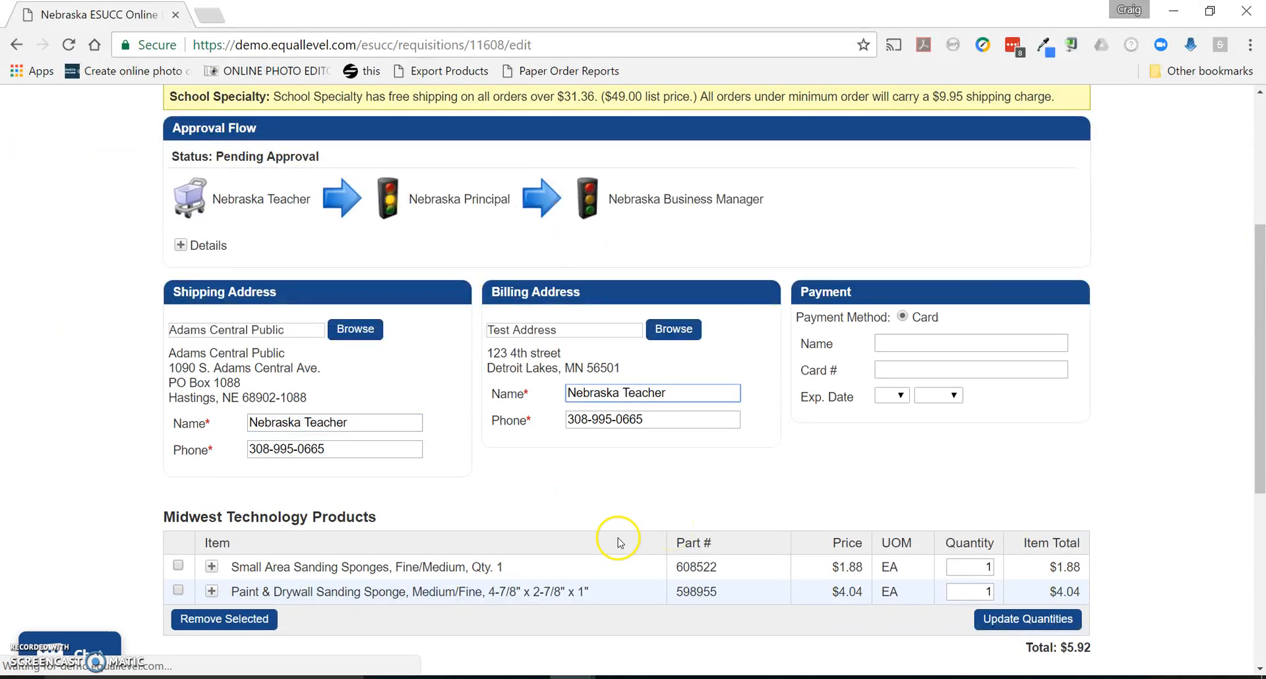
Open the marketplace orders in the administration area and filter them by the status Created.
{"action": "scroll", "coordinate": [802, 466], "scroll_direction": "up", "scroll_amount": 3}
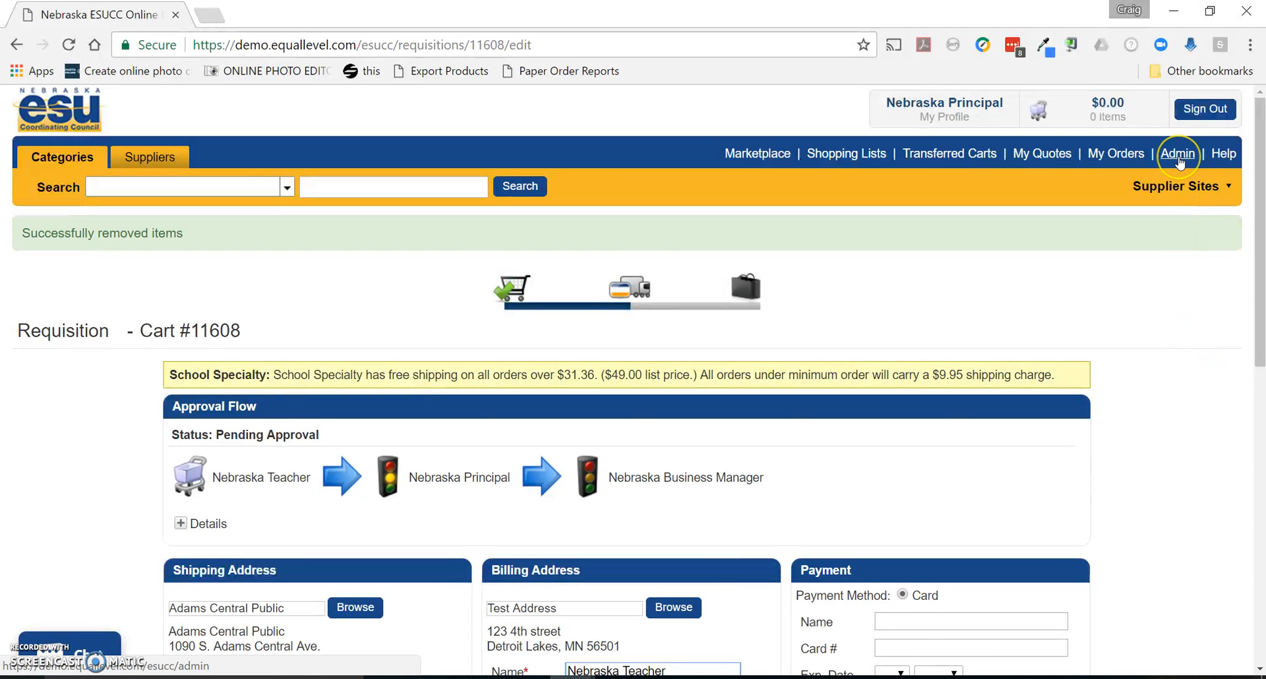
{"action": "left_click", "coordinate": [1178, 156]}
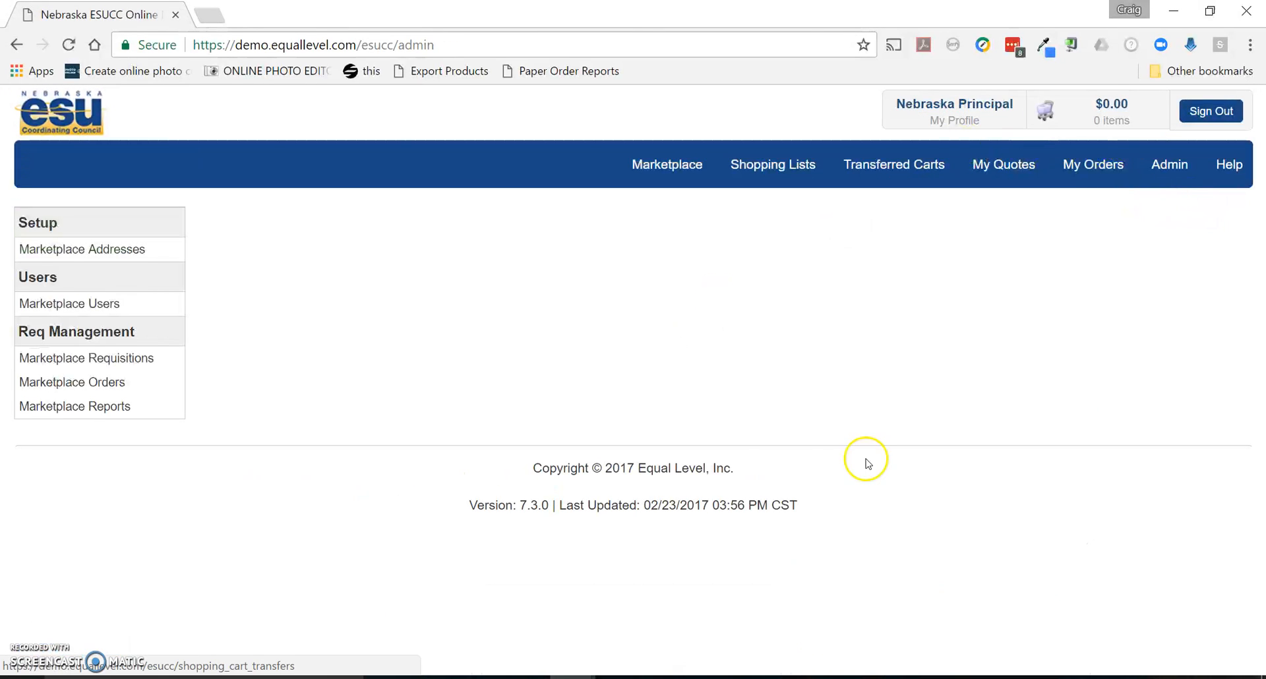
{"action": "left_click", "coordinate": [99, 384]}
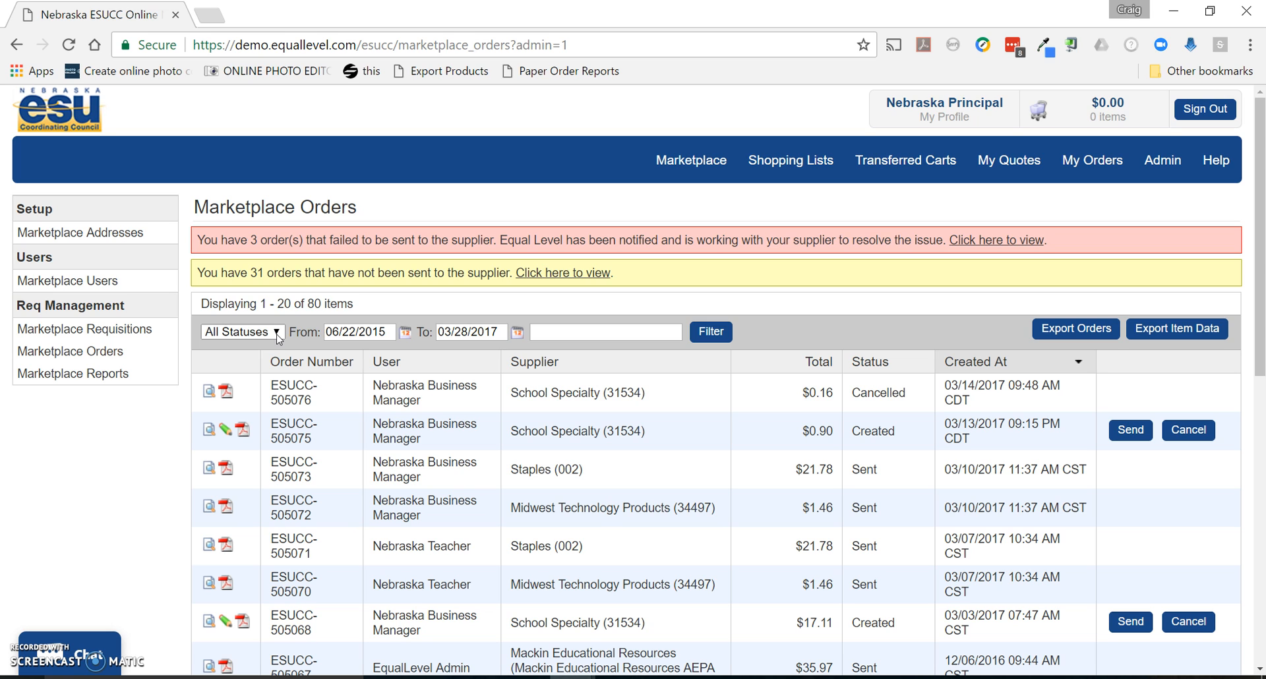
{"action": "left_click", "coordinate": [277, 336]}
{"action": "left_click", "coordinate": [243, 367]}
{"action": "left_click", "coordinate": [243, 364]}
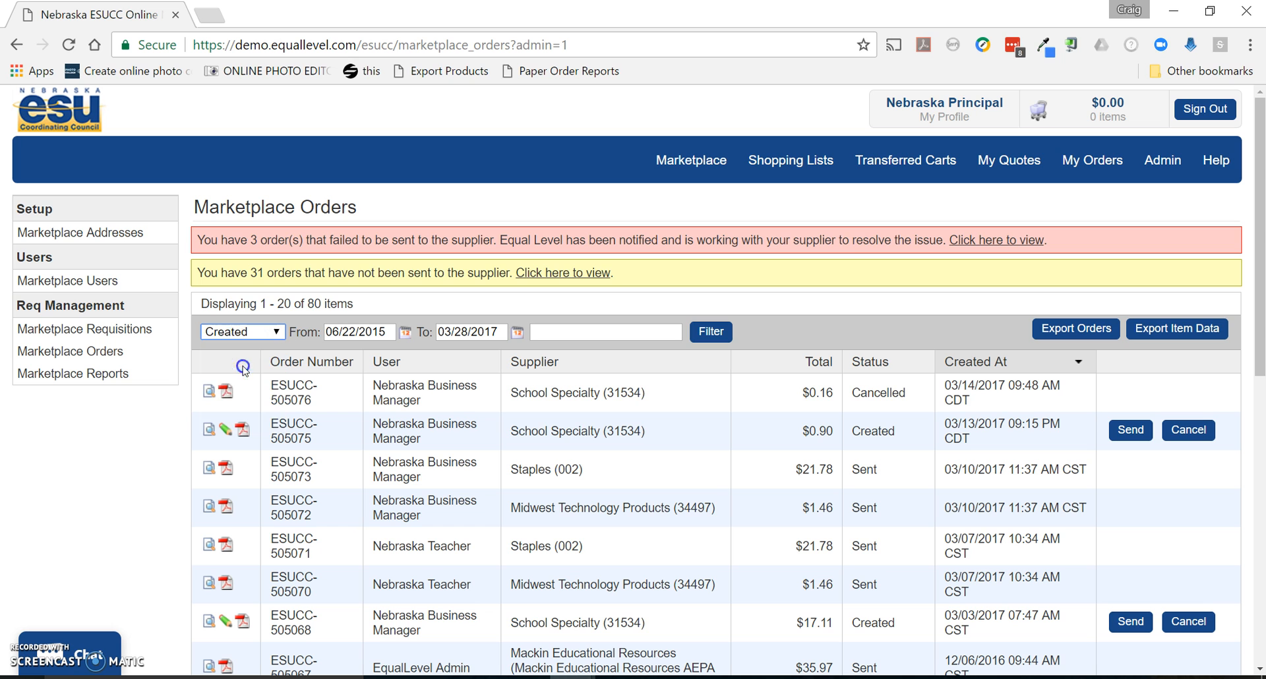
{"action": "left_click", "coordinate": [712, 336]}
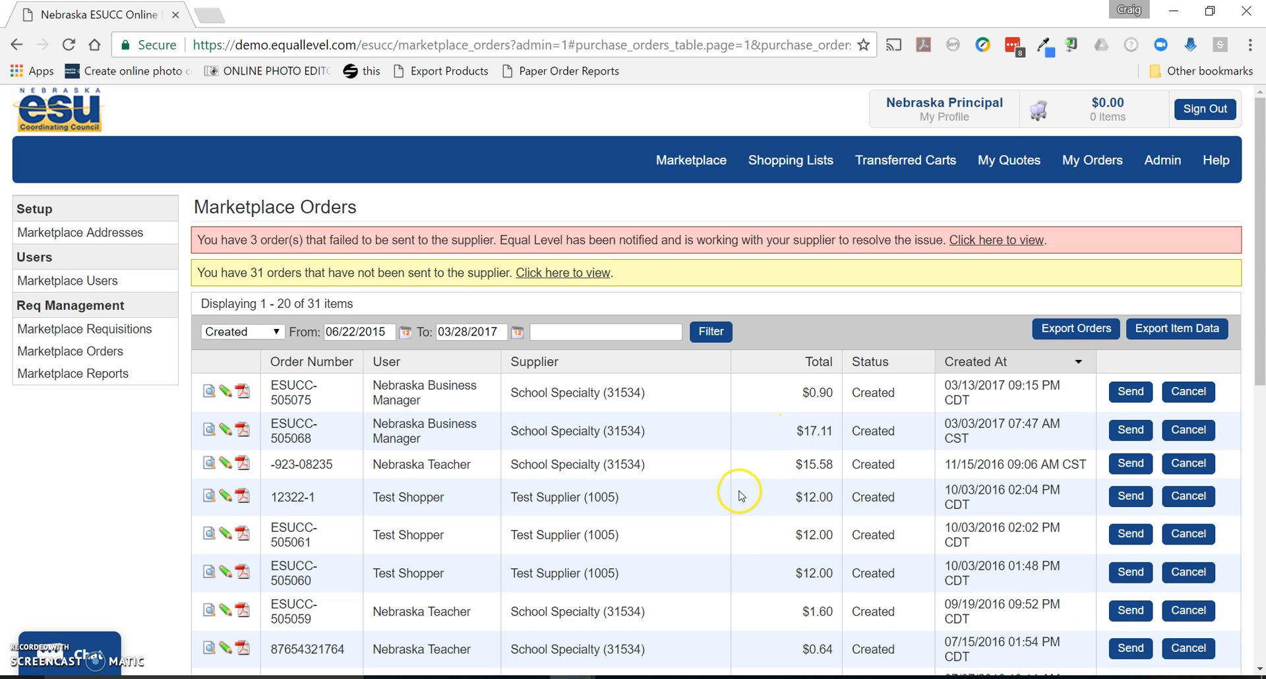
Open the $17.11 School Specialty order for editing and delete its CHALK DUSTLESS WHITE - SCHOOL SMART item.
{"action": "left_click", "coordinate": [228, 435]}
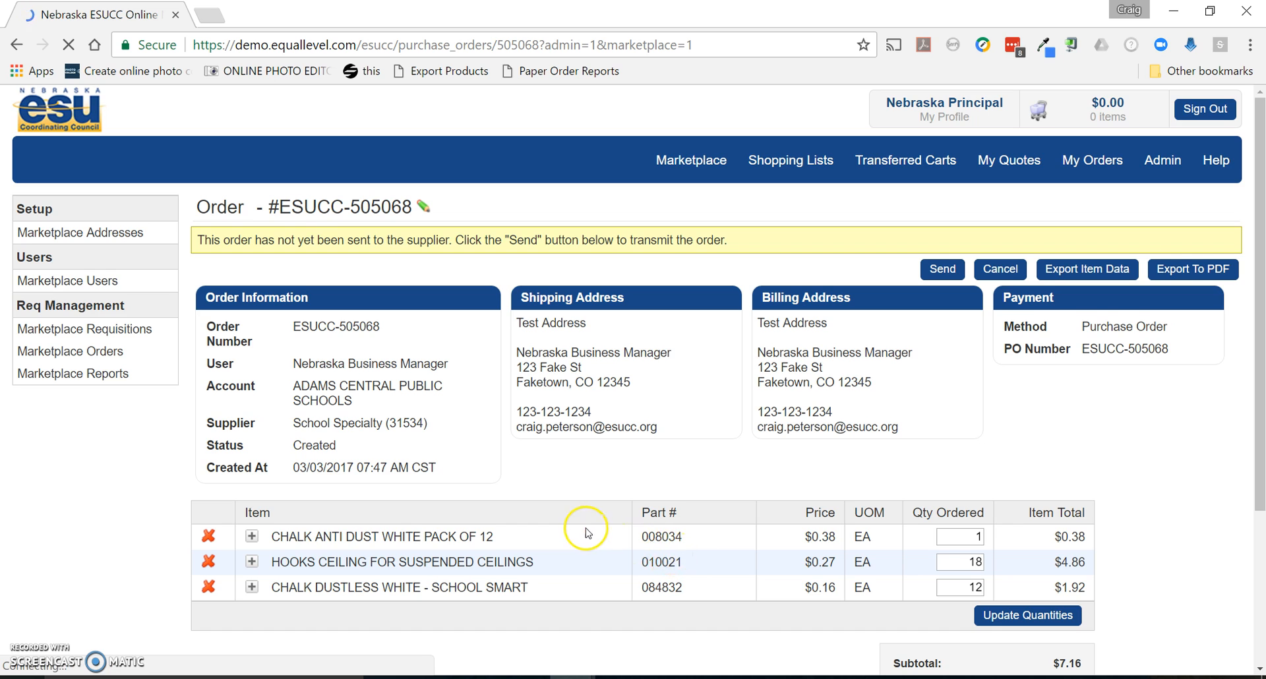
{"action": "scroll", "coordinate": [581, 531], "scroll_direction": "down", "scroll_amount": 3}
{"action": "scroll", "coordinate": [580, 531], "scroll_direction": "up", "scroll_amount": 3}
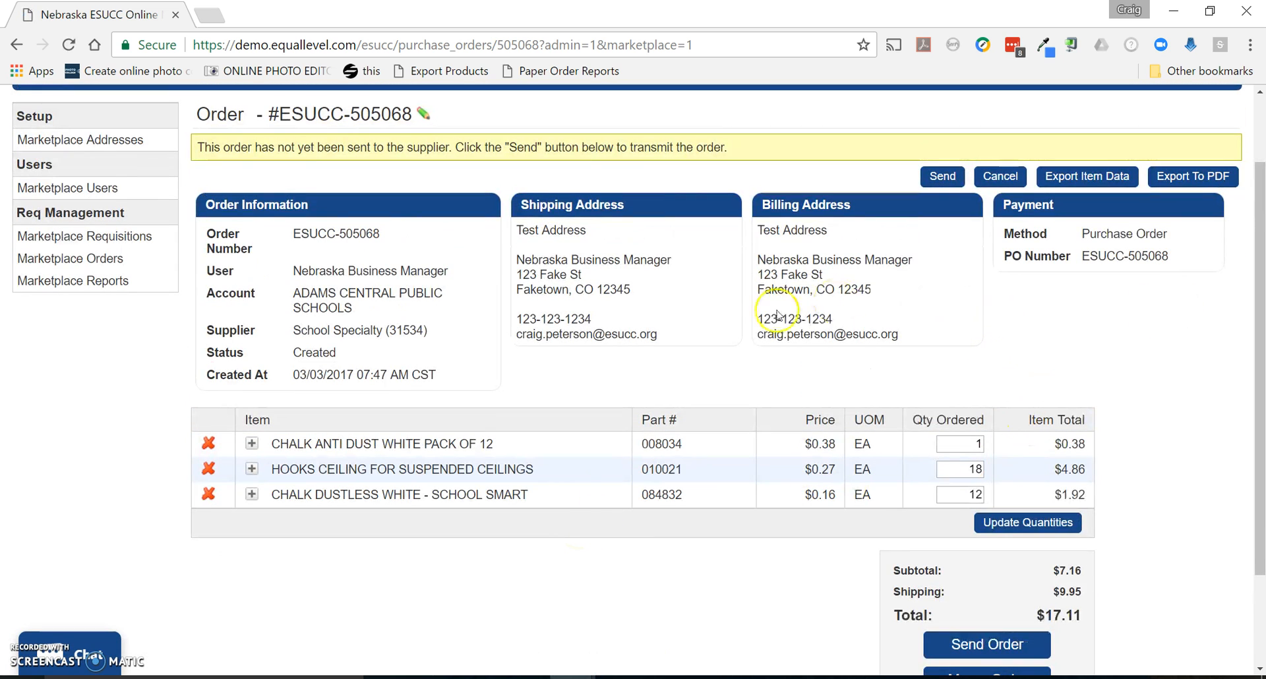
{"action": "left_click", "coordinate": [209, 502]}
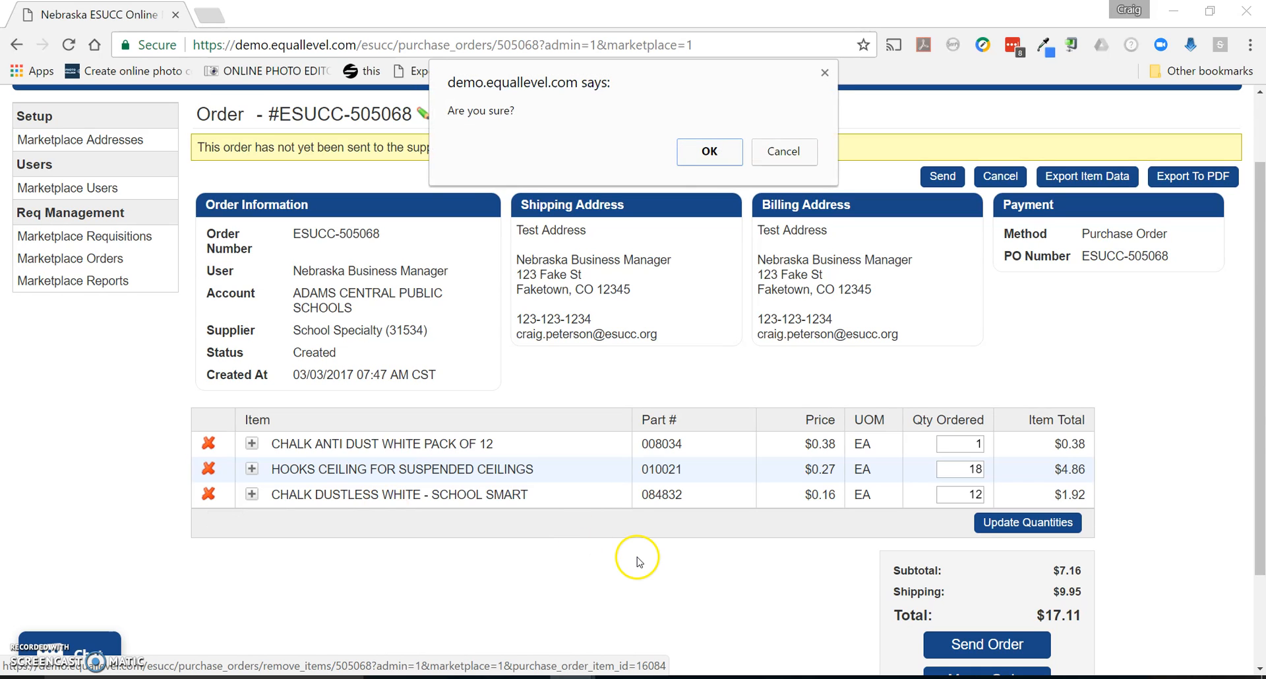
{"action": "left_click", "coordinate": [711, 154]}
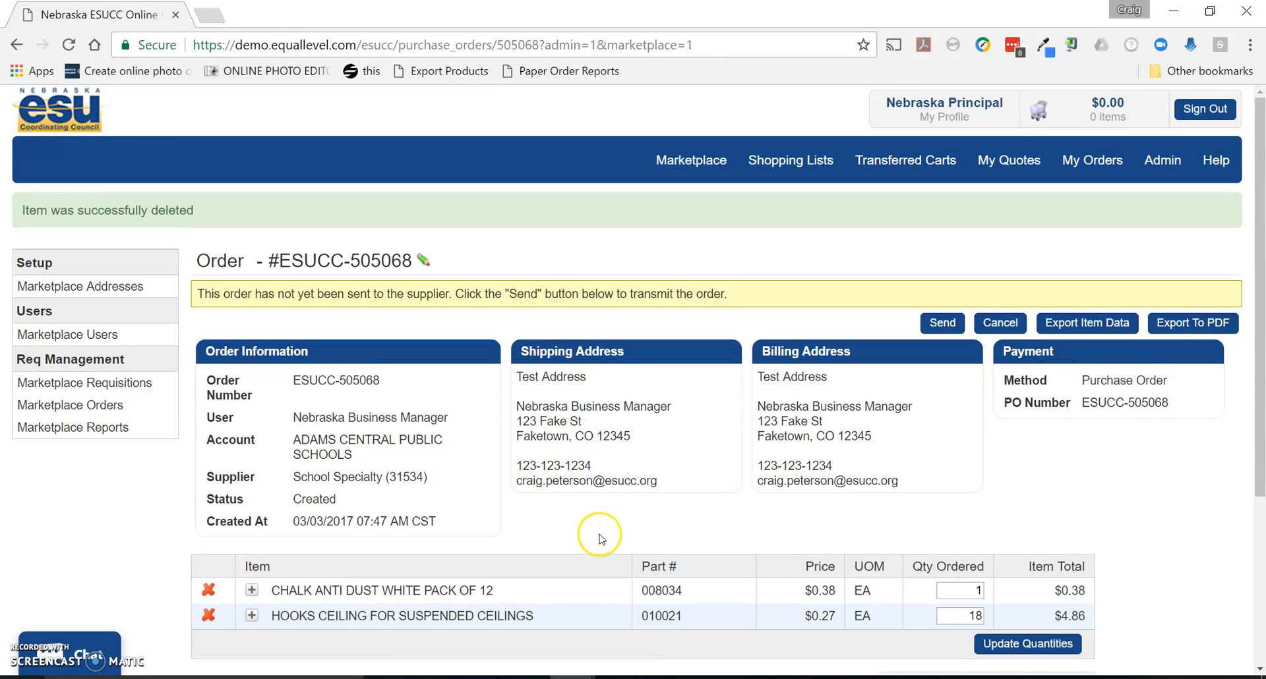
{"action": "scroll", "coordinate": [601, 538], "scroll_direction": "down", "scroll_amount": 3}
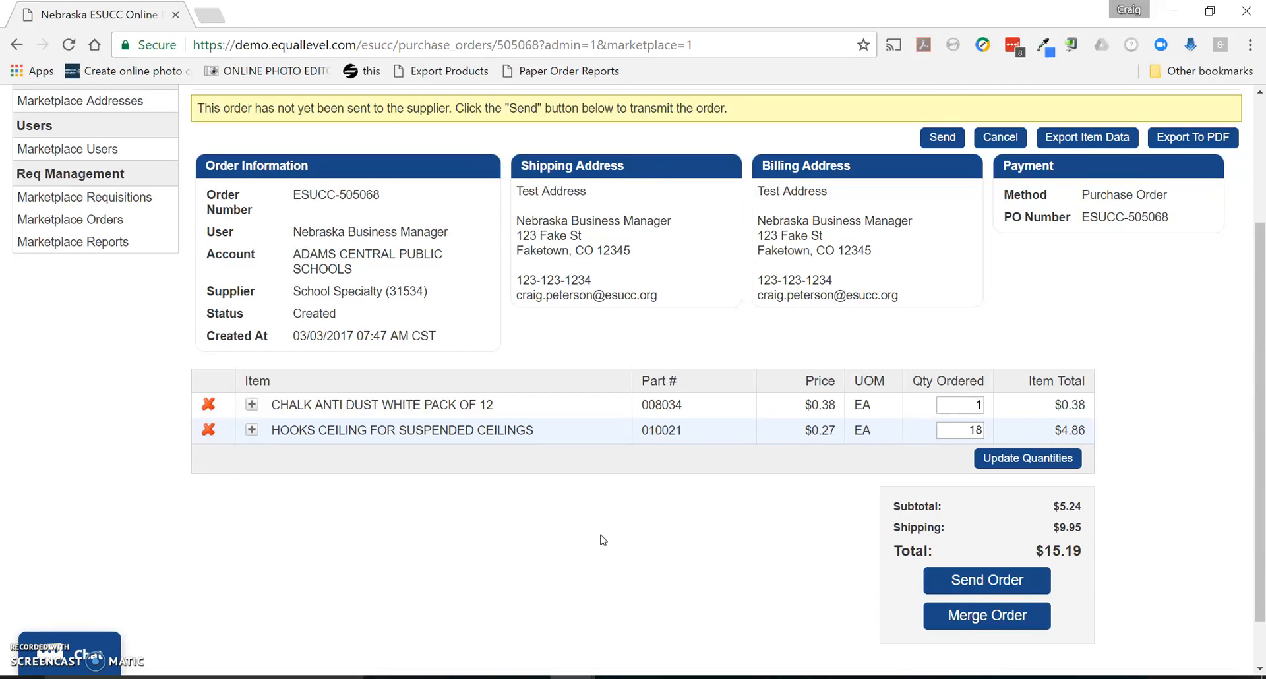
{"action": "scroll", "coordinate": [511, 573], "scroll_direction": "up", "scroll_amount": 3}
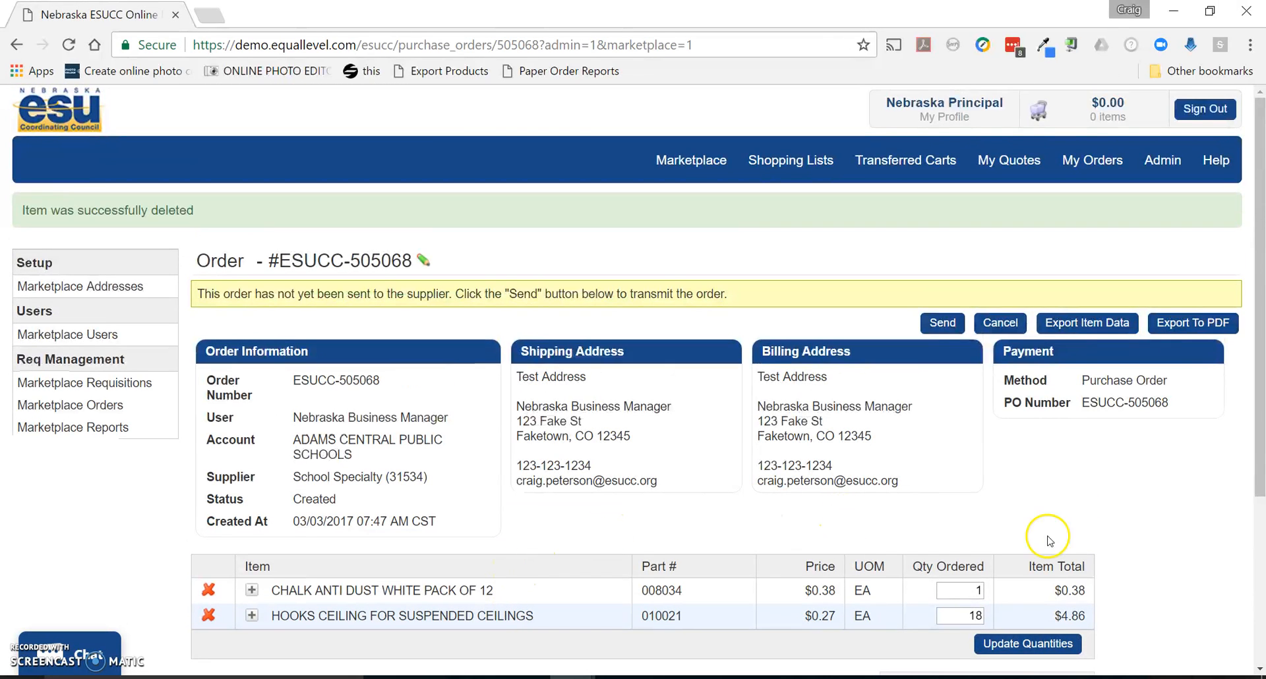
{"action": "scroll", "coordinate": [1114, 539], "scroll_direction": "down", "scroll_amount": 3}
{"action": "scroll", "coordinate": [1116, 541], "scroll_direction": "up", "scroll_amount": 3}
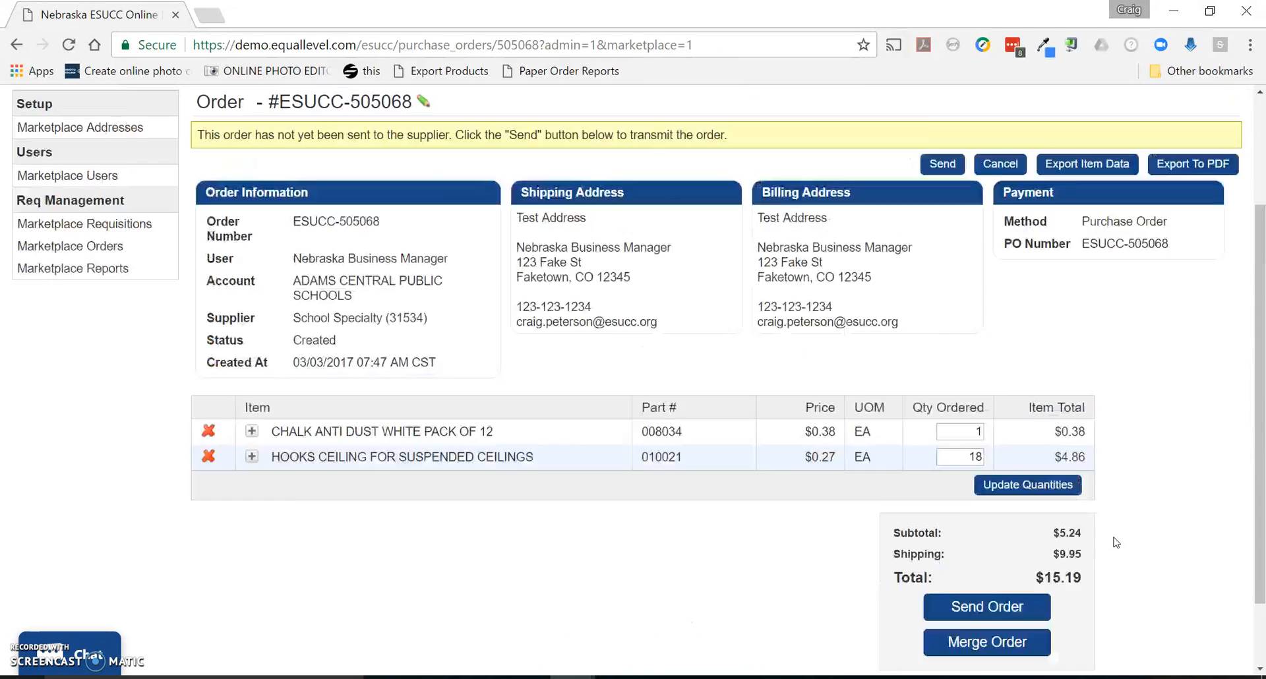